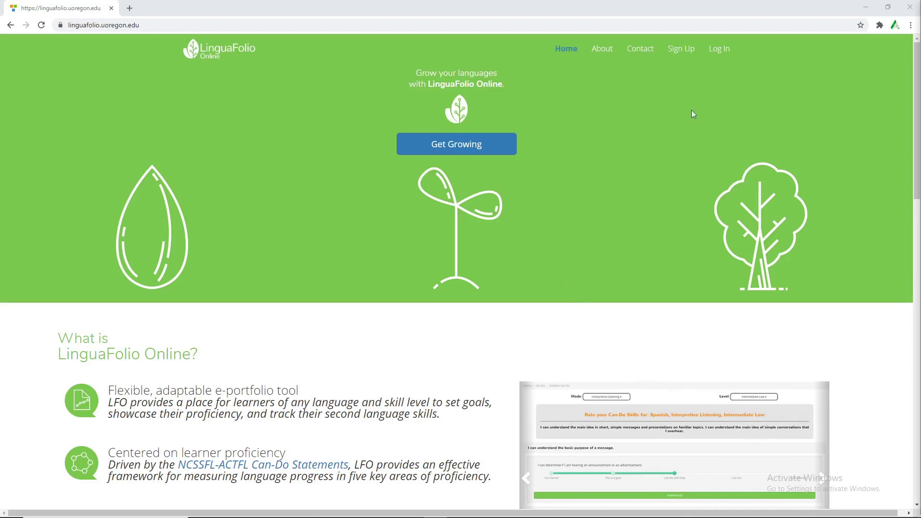
Open the Log In form, keep the prefilled username, and enter the account password.
left_click(725, 47)
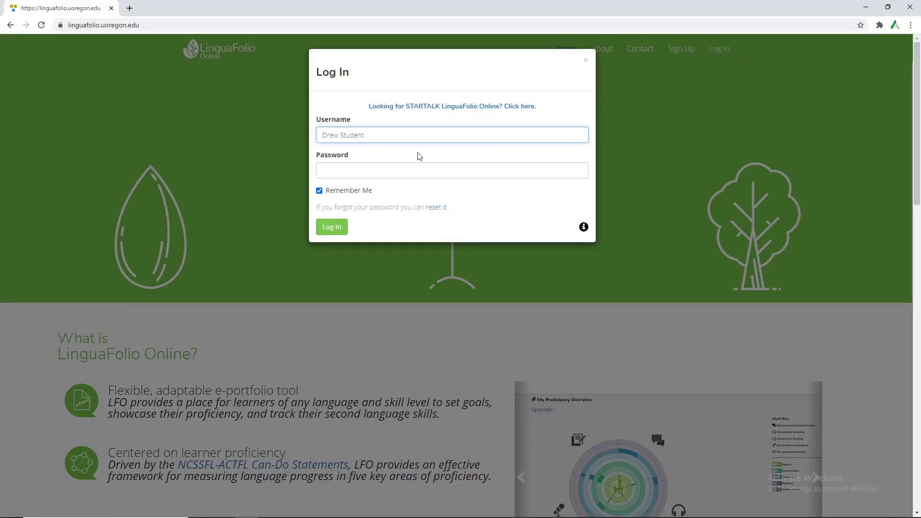
left_click(407, 140)
left_click_drag(406, 140, 263, 141)
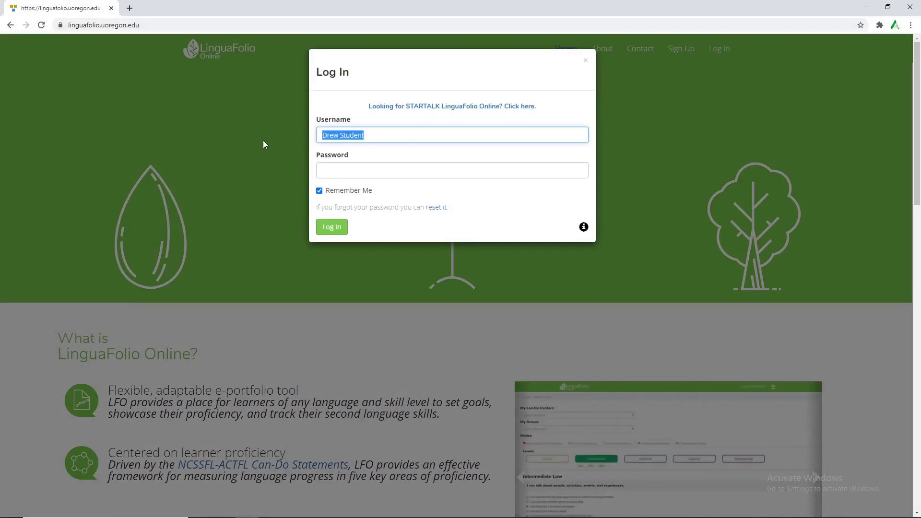
left_click(387, 136)
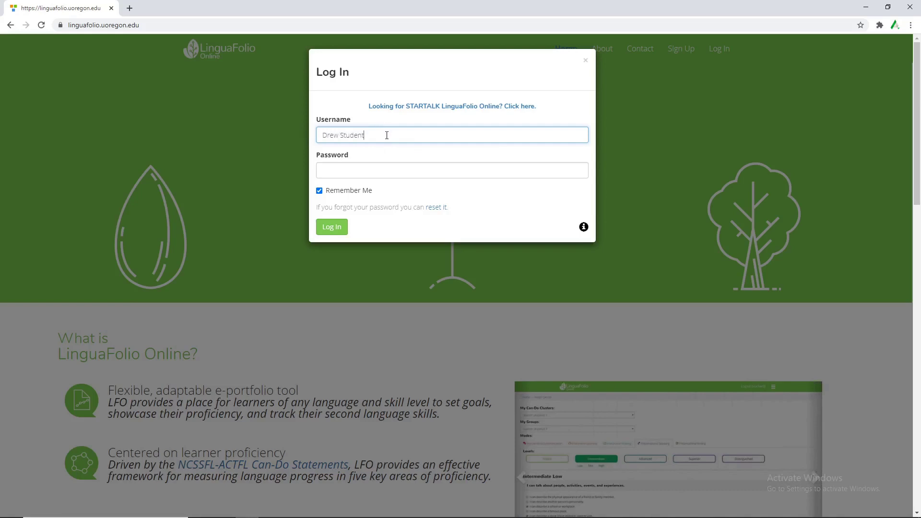
left_click(384, 172)
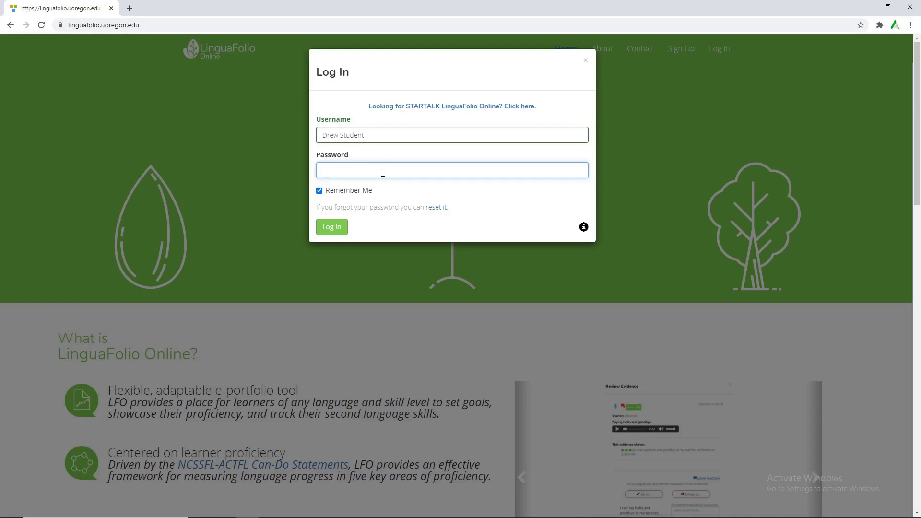
type("***")
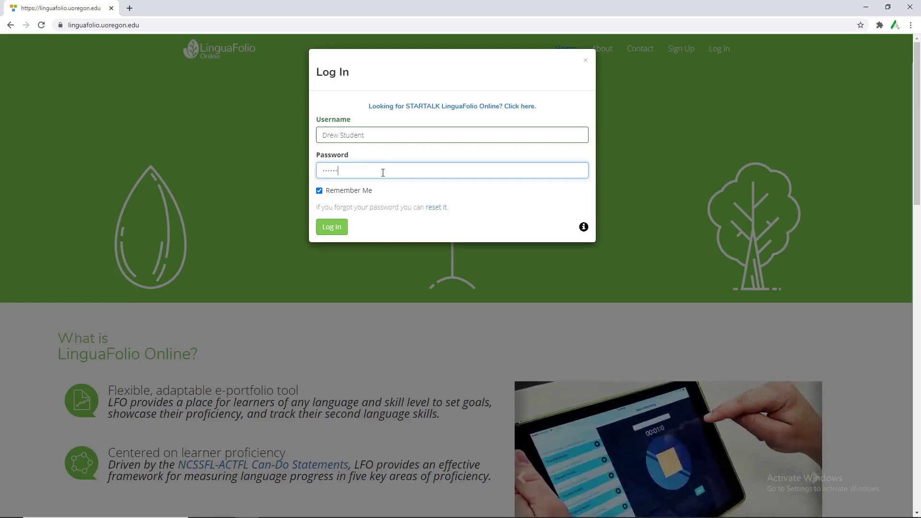
Submit the login, then tick 'I agree' to the terms and conditions and save.
key("Return")
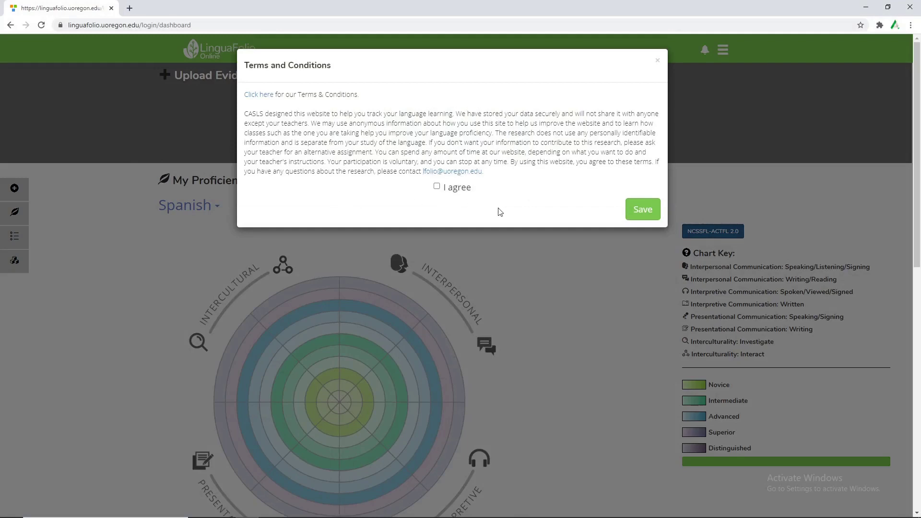
left_click(437, 188)
left_click(644, 210)
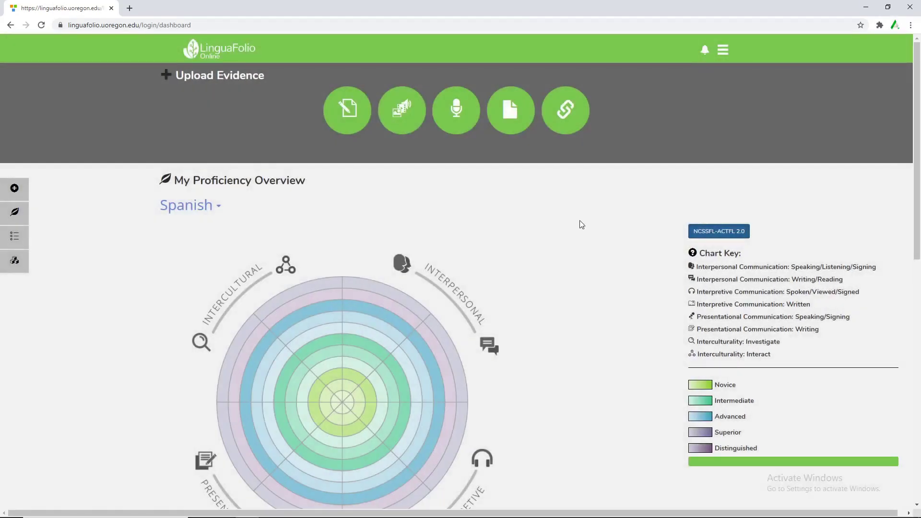
scroll(580, 225, "down", 7)
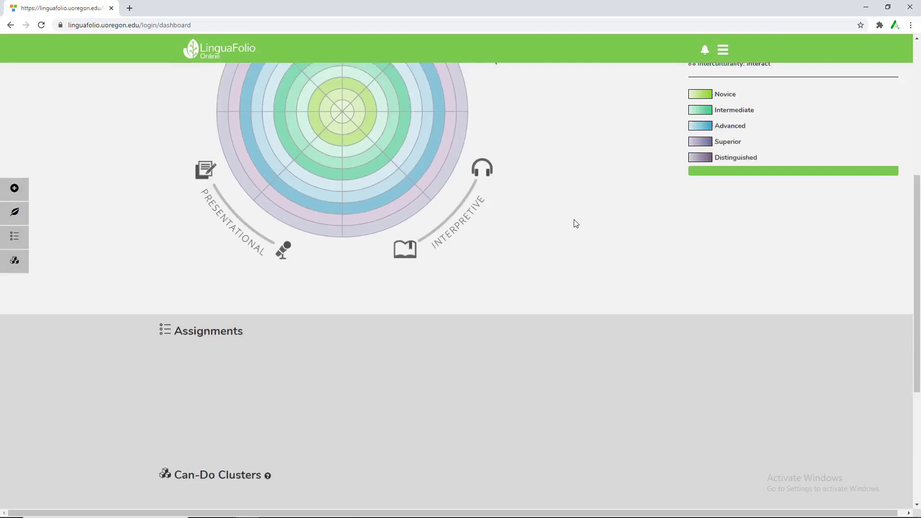
scroll(577, 229, "down", 4)
scroll(520, 212, "up", 9)
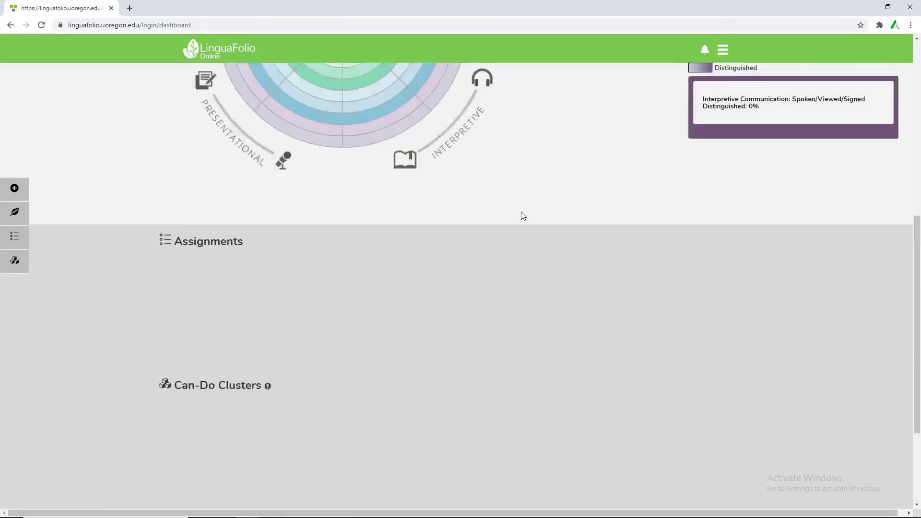
scroll(546, 225, "up", 2)
left_click(730, 58)
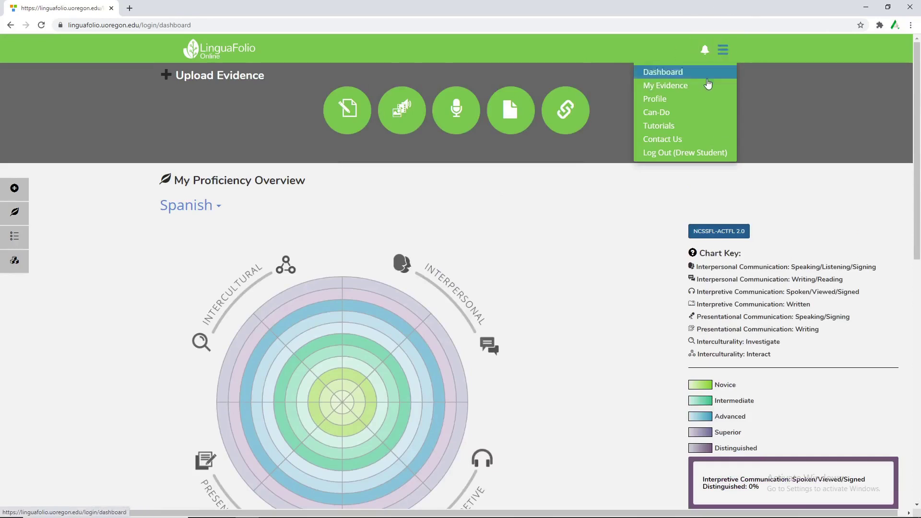
left_click(690, 98)
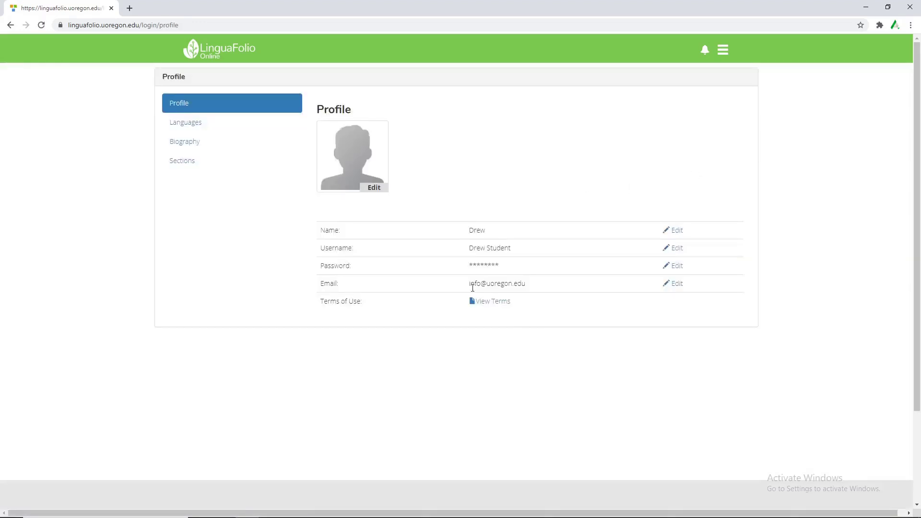
left_click(228, 166)
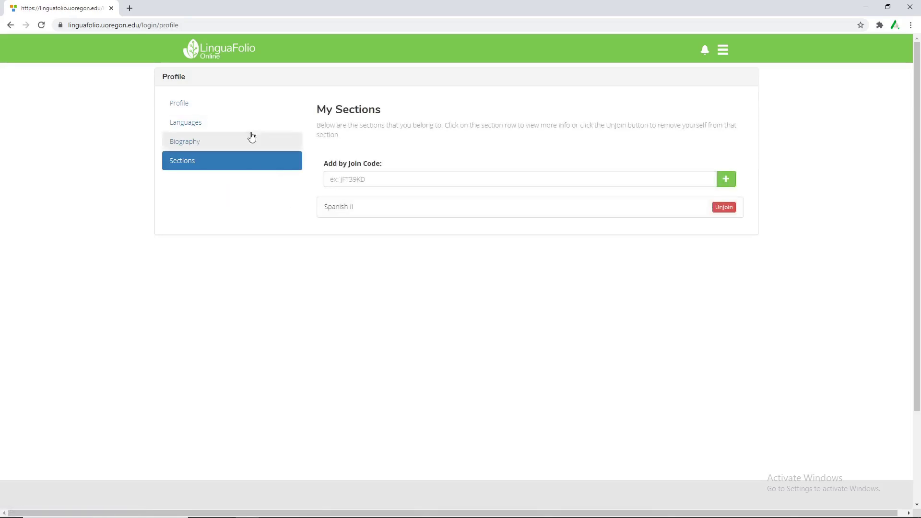
left_click(236, 57)
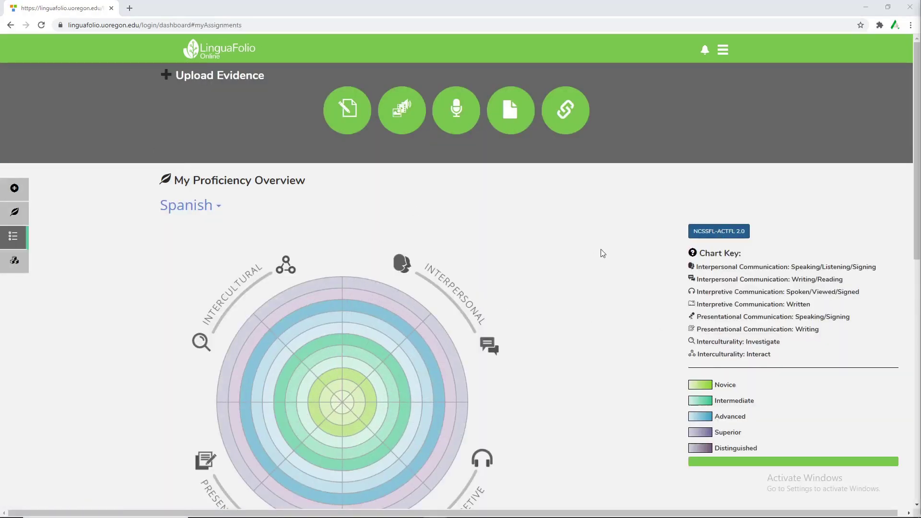
Start a media evidence titled 'Making tutorials', attach First-cut112.mp4, and keep Spanish as language.
left_click(402, 110)
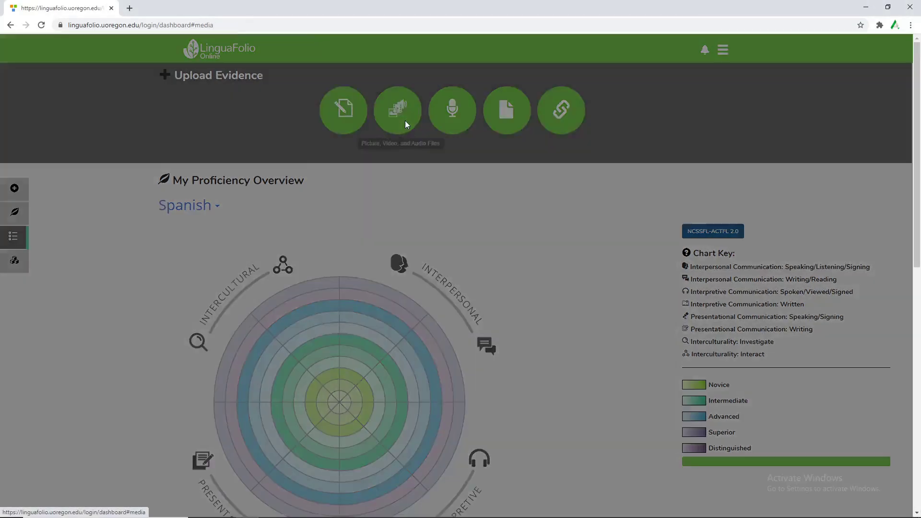
left_click(387, 111)
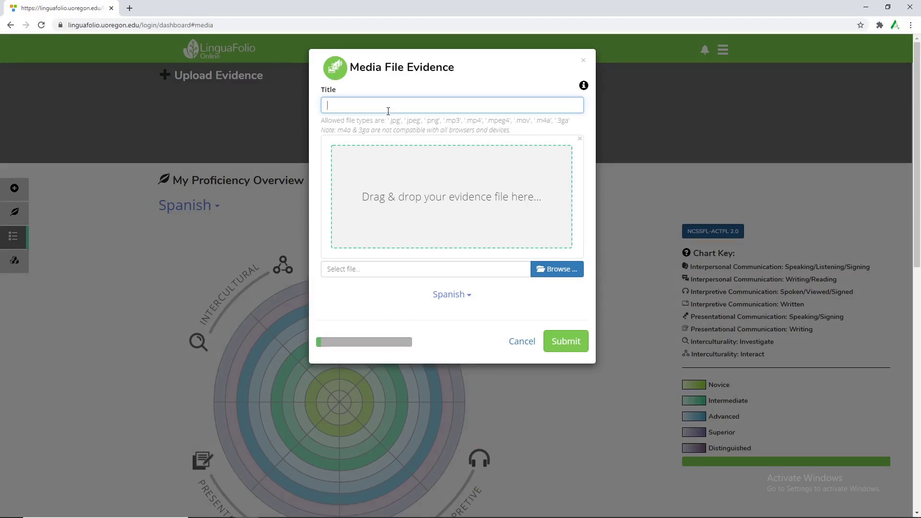
type("Making tutorials")
key("alt+Tab")
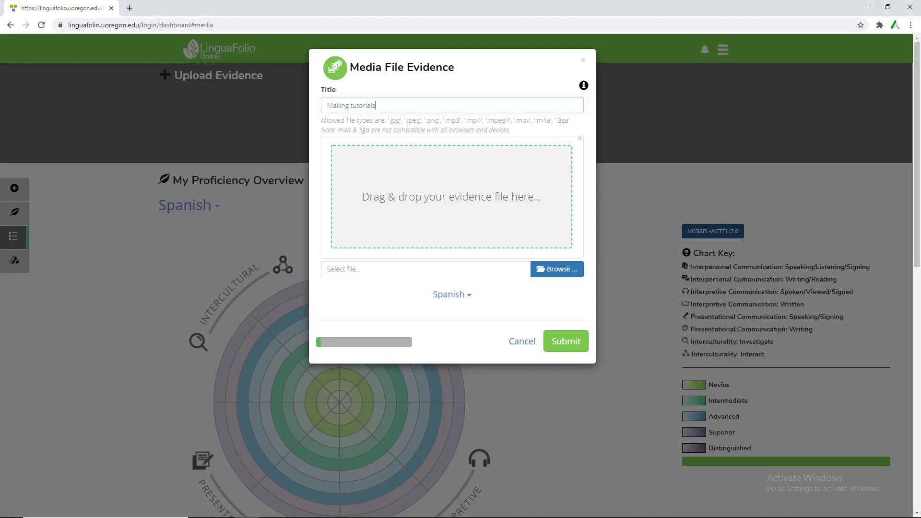
left_click_drag(918, 250, 496, 221)
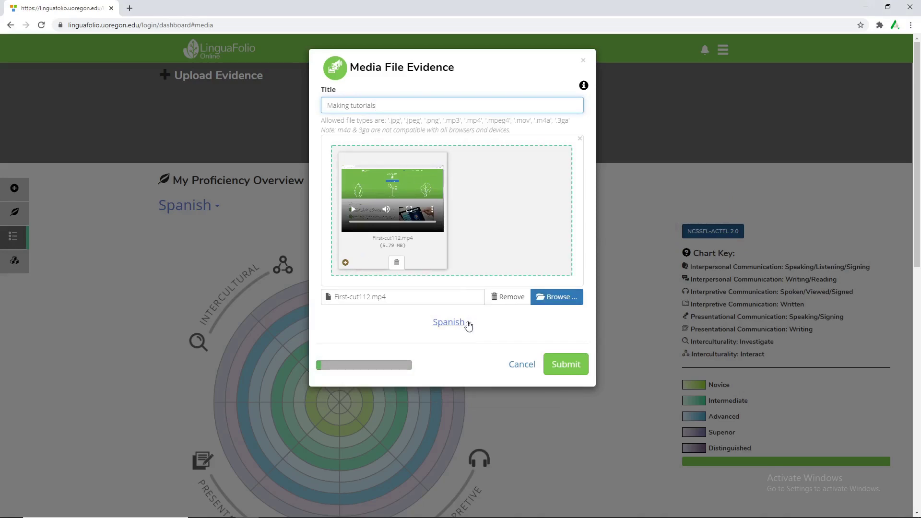
left_click(448, 327)
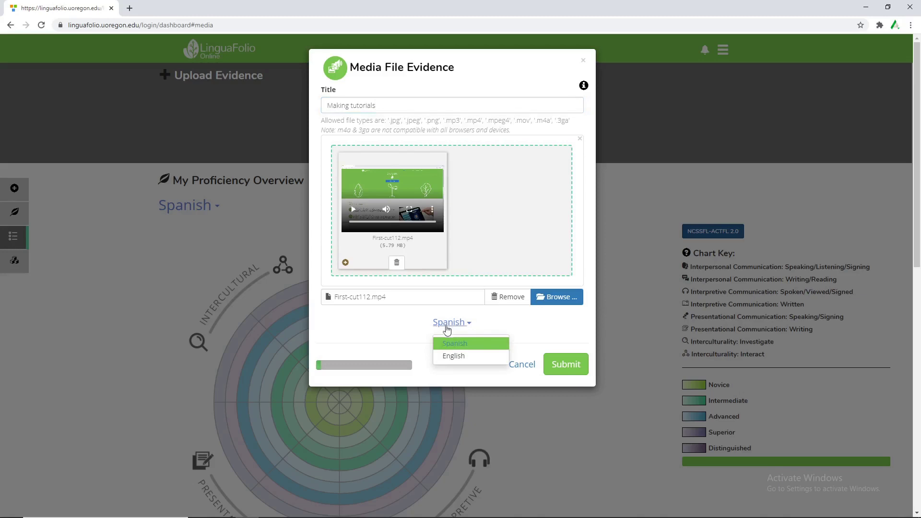
left_click(464, 352)
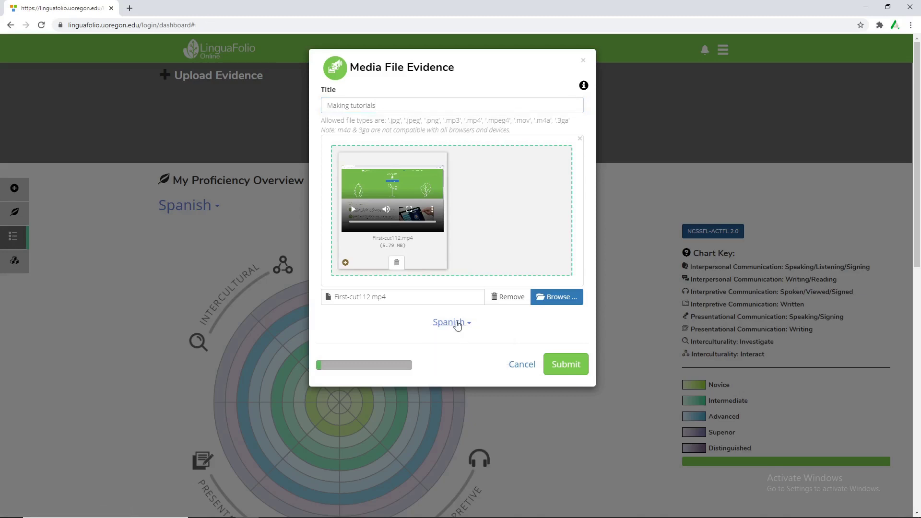
Upload the video, pick the Spanish II intro assignment, and return to 'Reflect on your work'.
left_click(557, 367)
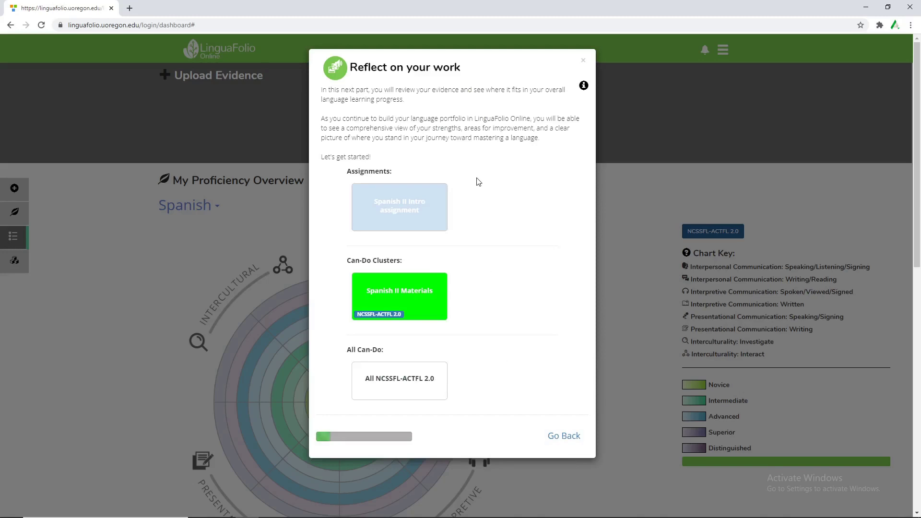
left_click(426, 200)
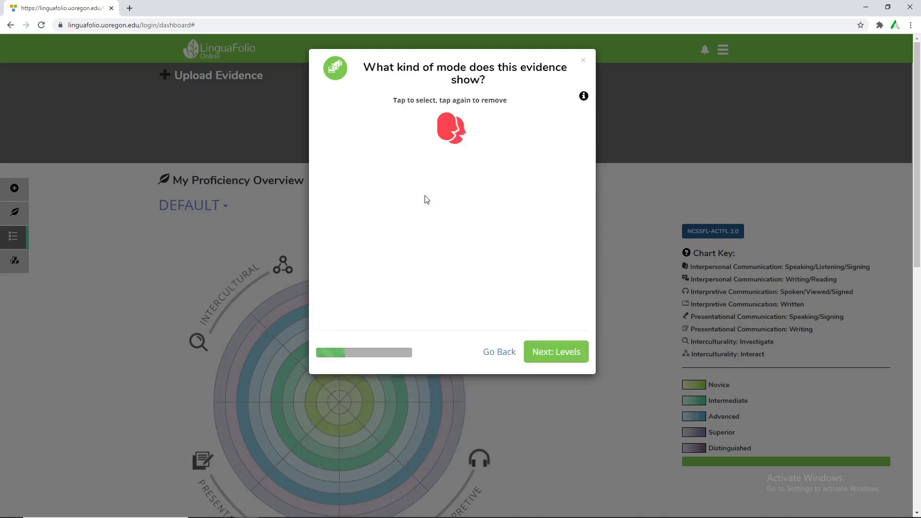
left_click(497, 352)
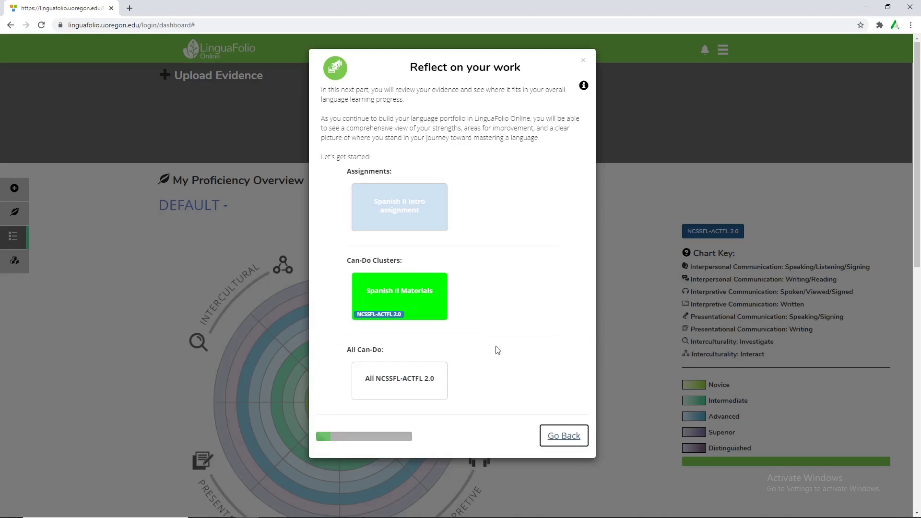
Choose the Spanish II Materials cluster and the Interpersonal Communication: Speaking/Listening/Signing mode.
left_click(421, 301)
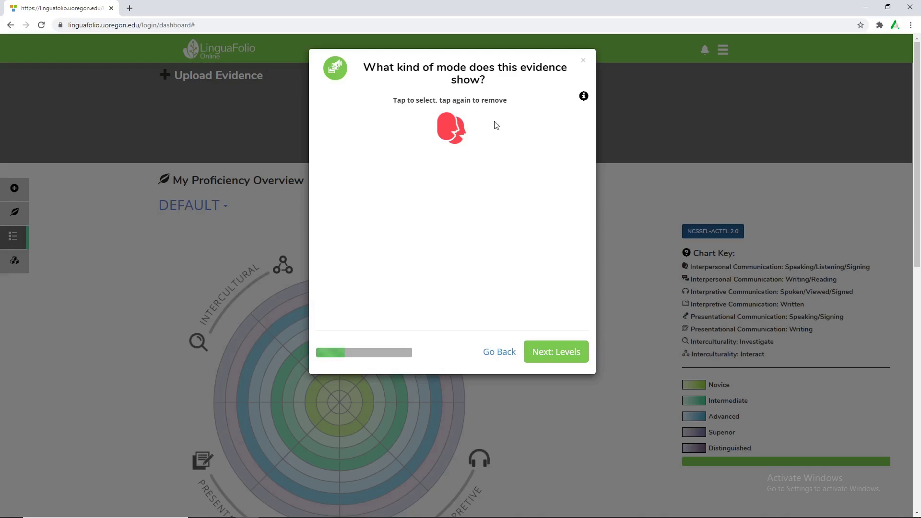
left_click(462, 129)
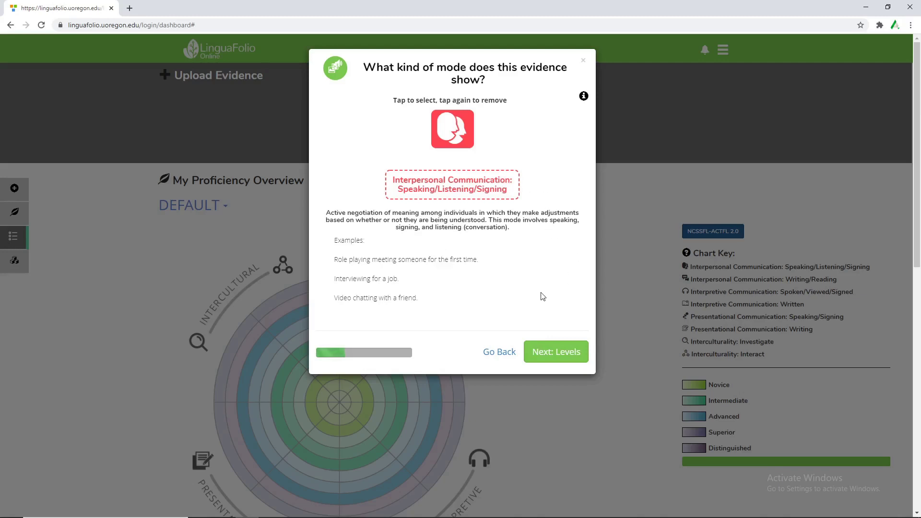
Set the evidence level to Novice with the Low sub-level, then continue to Can-Do statements.
left_click(538, 358)
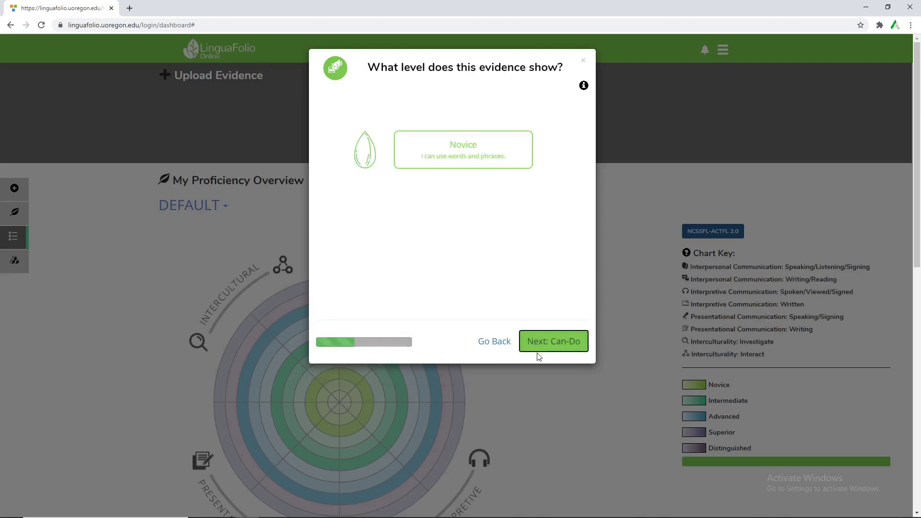
left_click(460, 150)
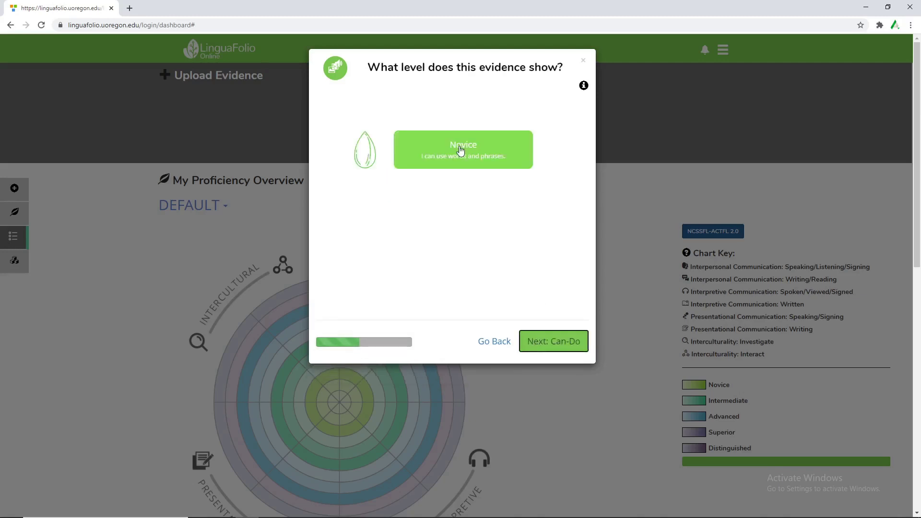
left_click(460, 151)
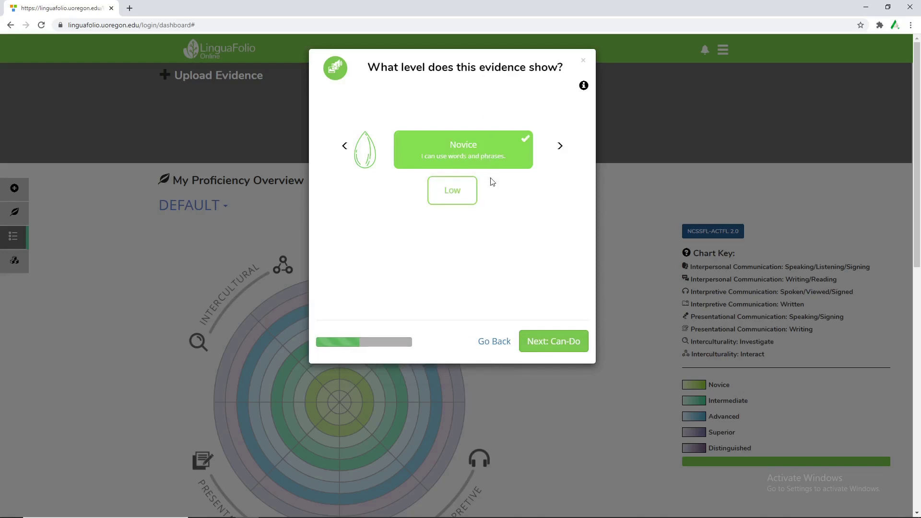
left_click(453, 200)
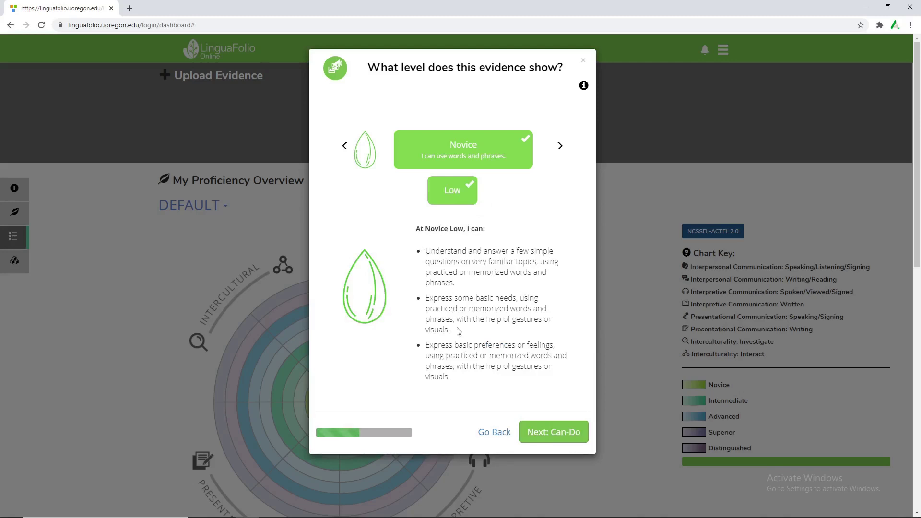
left_click(544, 437)
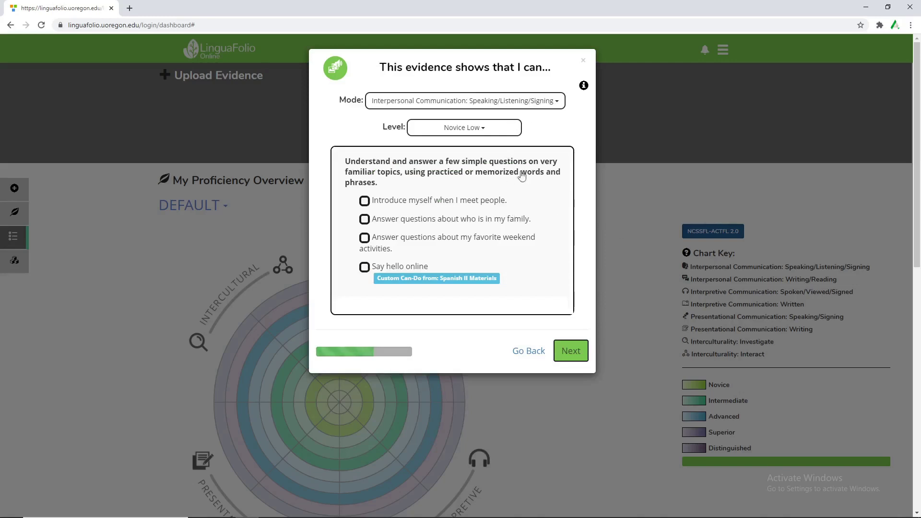
Check the 'Say hello online' Can-Do statement and continue to its rating.
left_click(390, 272)
left_click(377, 268)
left_click(573, 351)
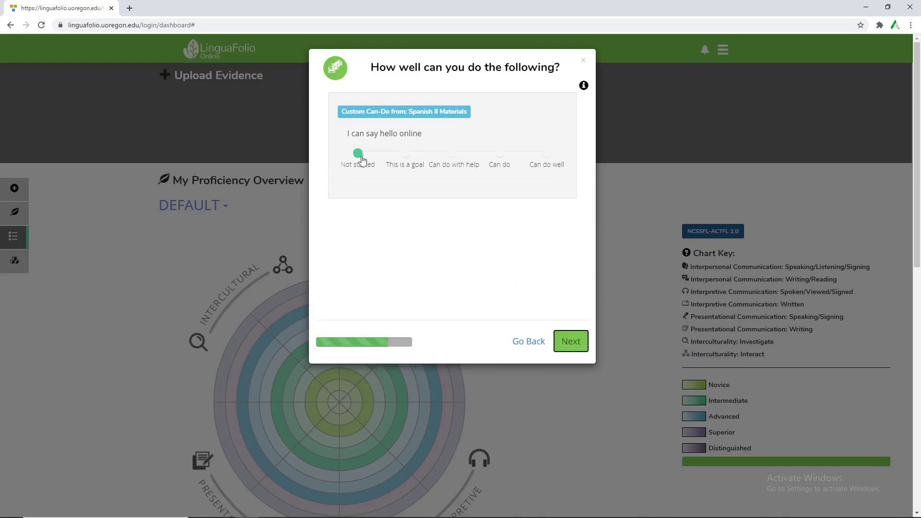
Rate 'Say hello online' as 'Can do with help' and continue to the review page.
left_click(410, 158)
left_click(499, 163)
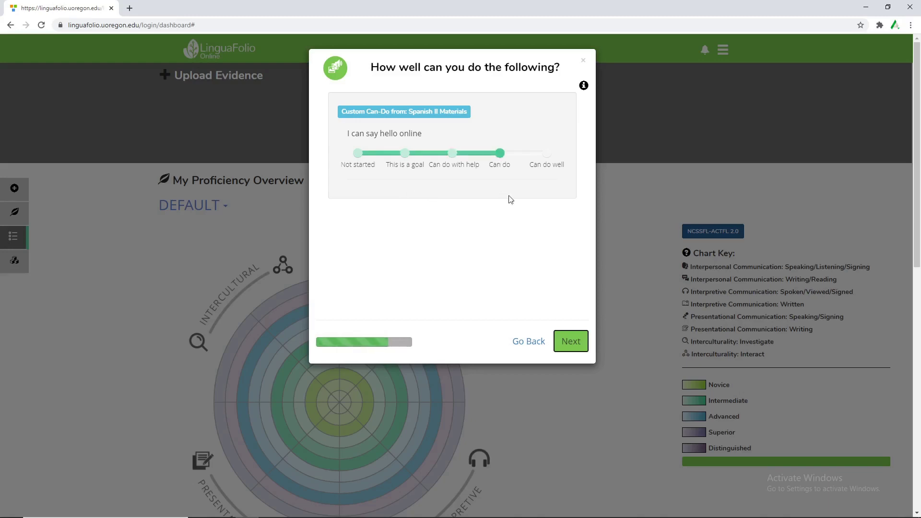
left_click(551, 160)
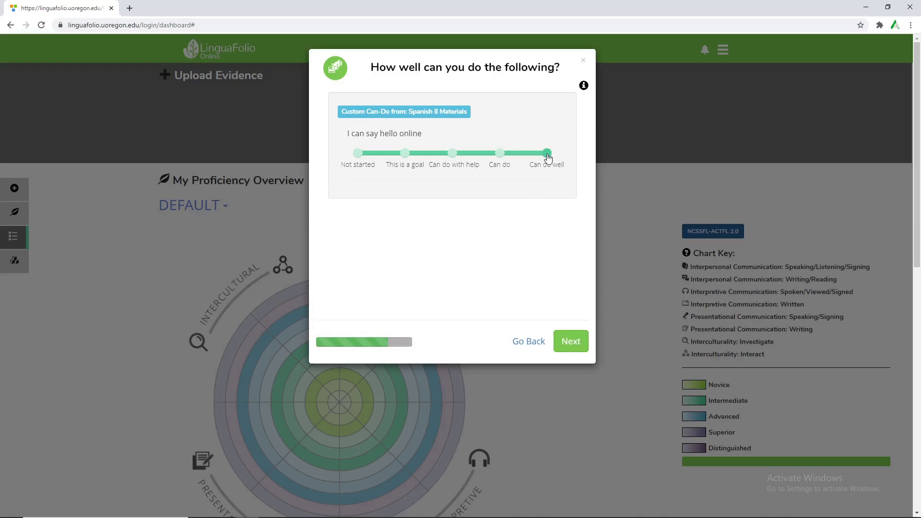
left_click(451, 153)
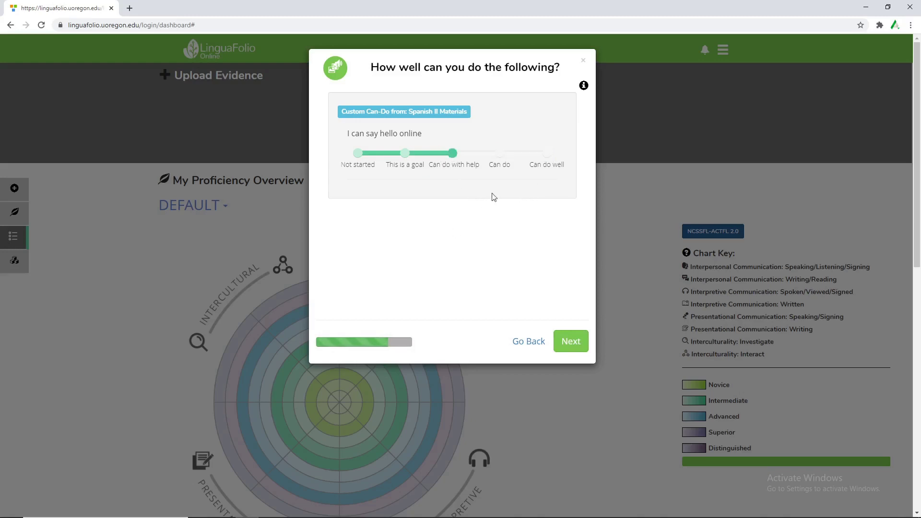
left_click(565, 345)
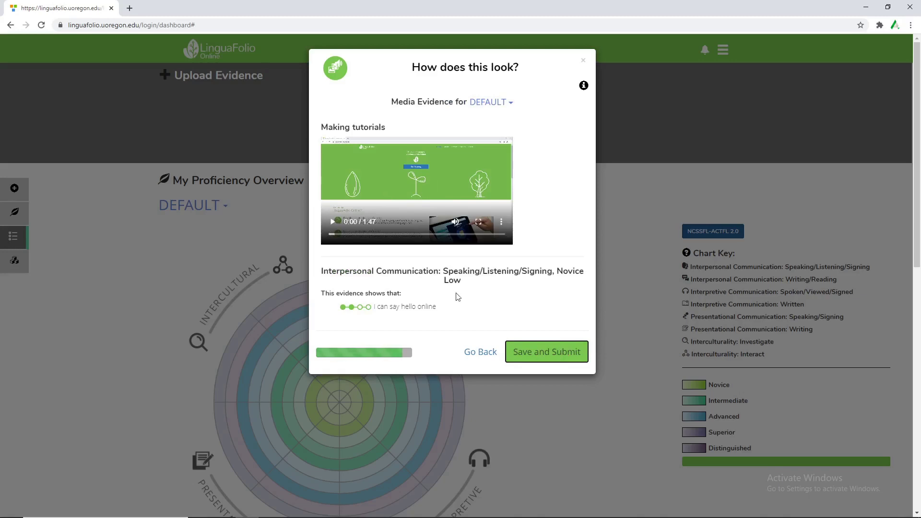
Preview the Making tutorials video, then save and submit the evidence.
left_click(332, 222)
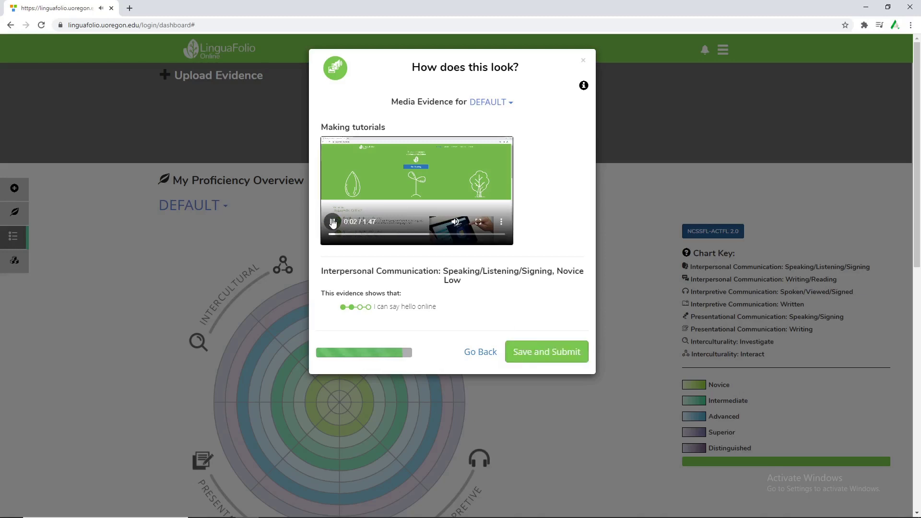
left_click(332, 222)
left_click(564, 360)
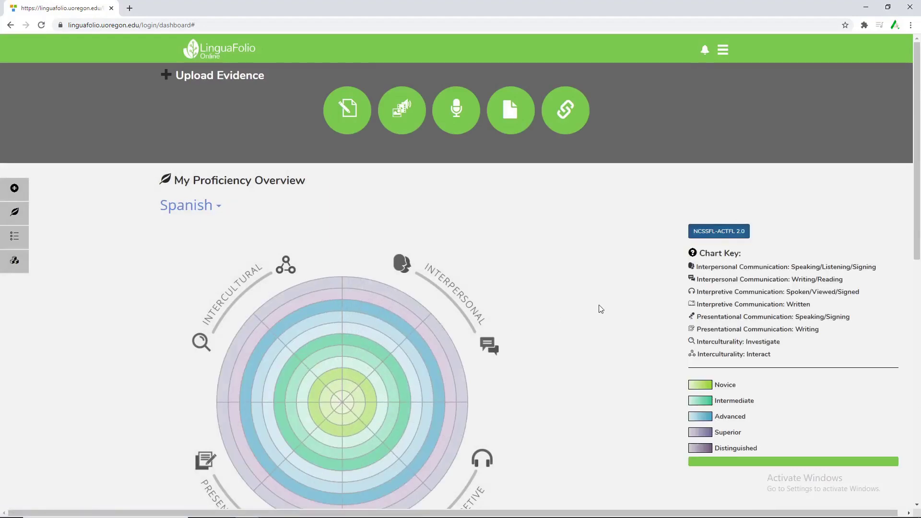
Go to the My Evidence page from the dashboard's navigation menu.
scroll(650, 311, "down", 7)
scroll(649, 308, "down", 4)
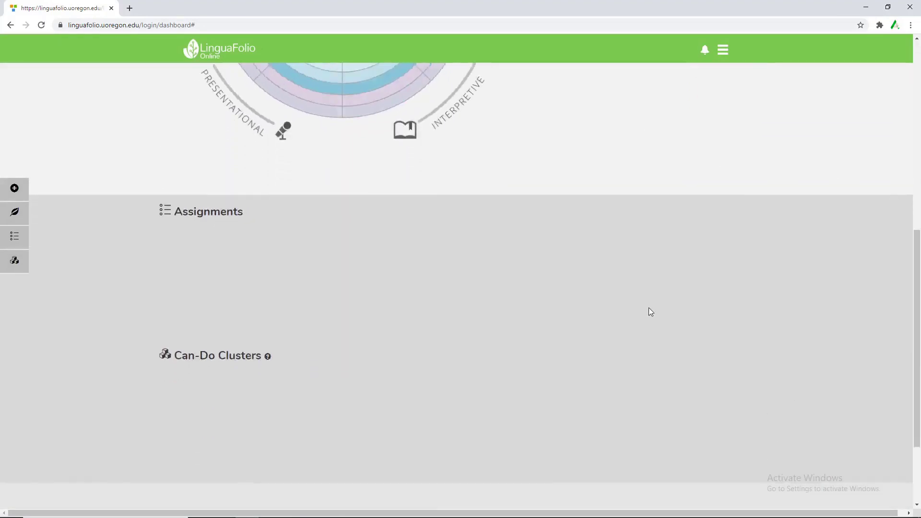
scroll(648, 305, "up", 8)
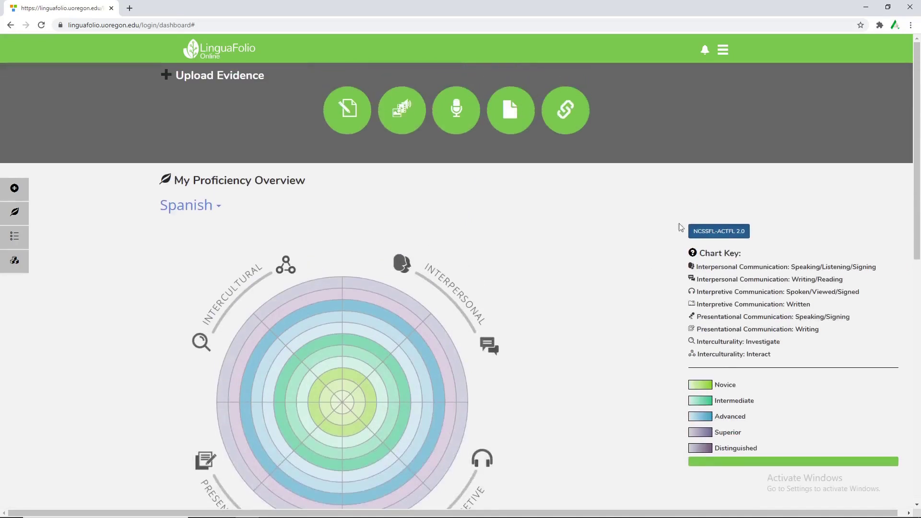
left_click(726, 54)
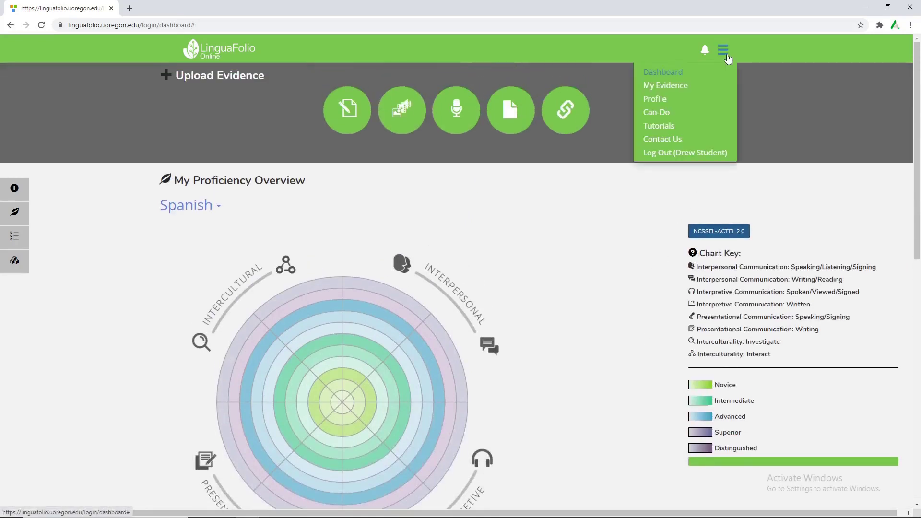
left_click(676, 90)
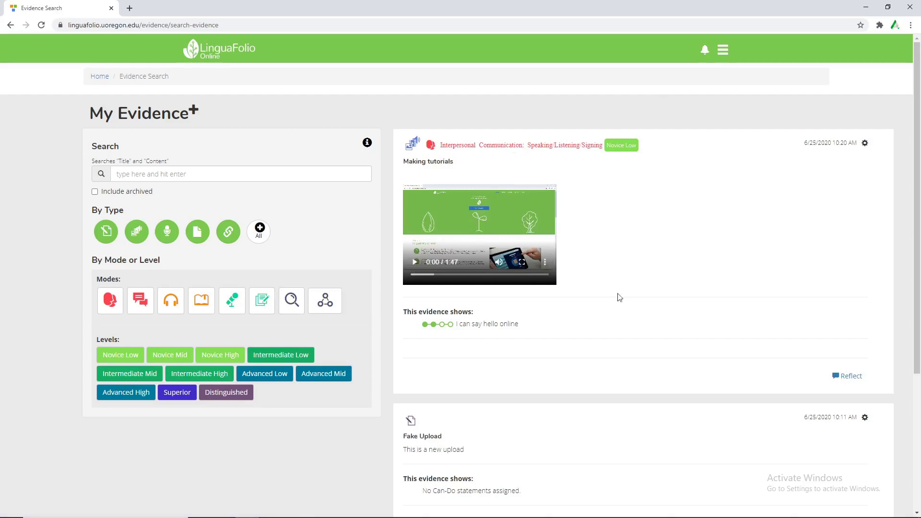
Post the reflection "I've improved alot since this." on the Making tutorials evidence.
left_click(849, 376)
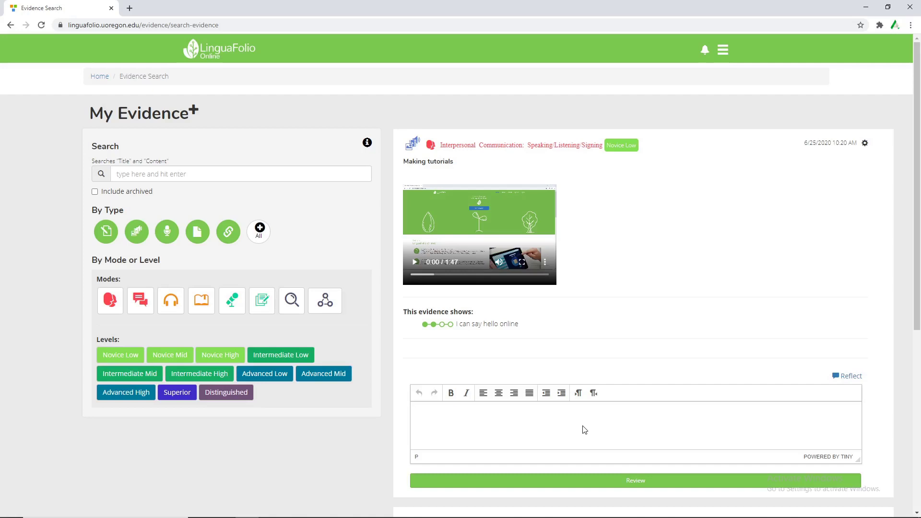
type("I've improved alot since this.")
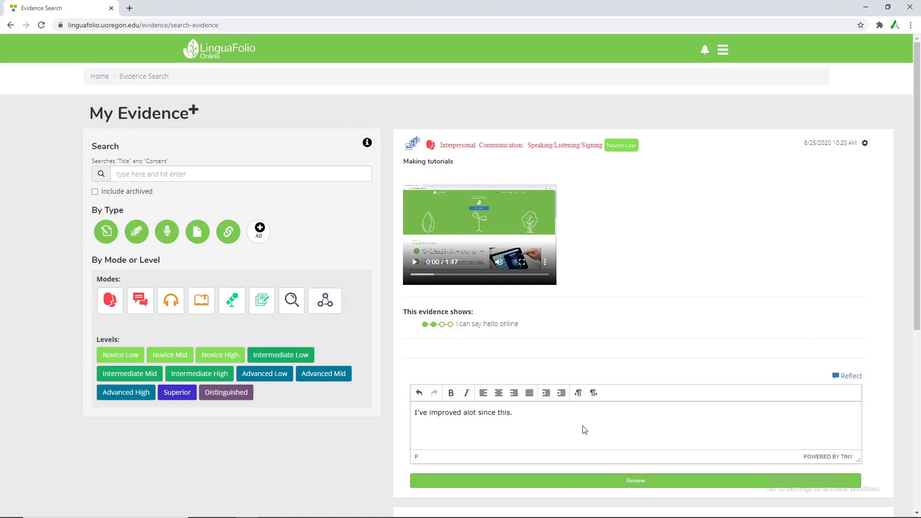
left_click(672, 481)
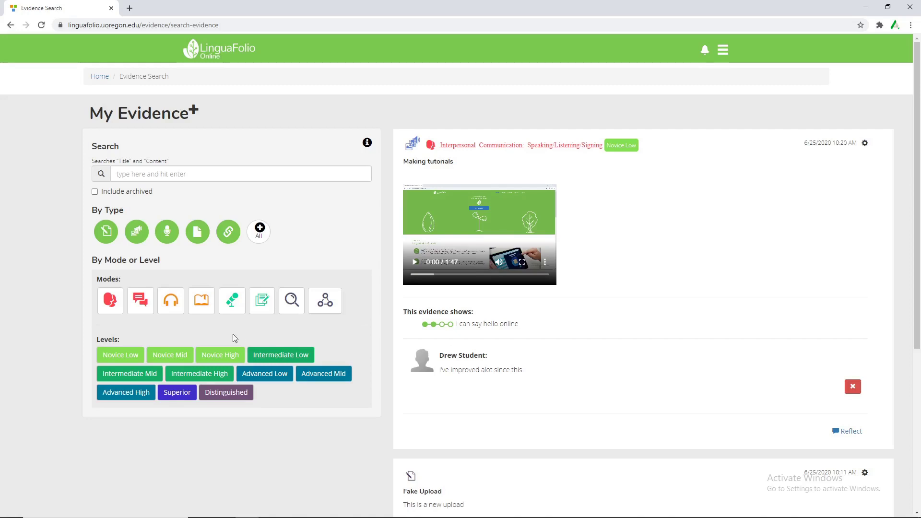
scroll(608, 365, "down", 4)
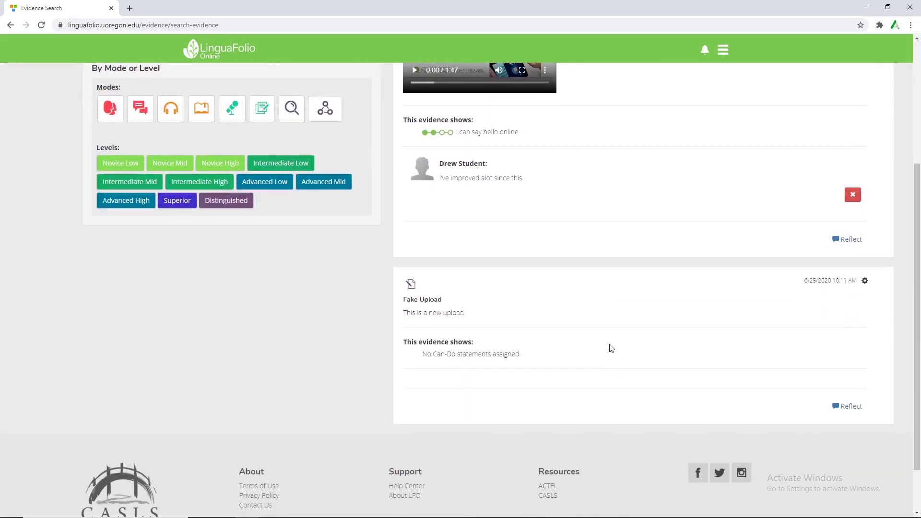
scroll(602, 281, "up", 4)
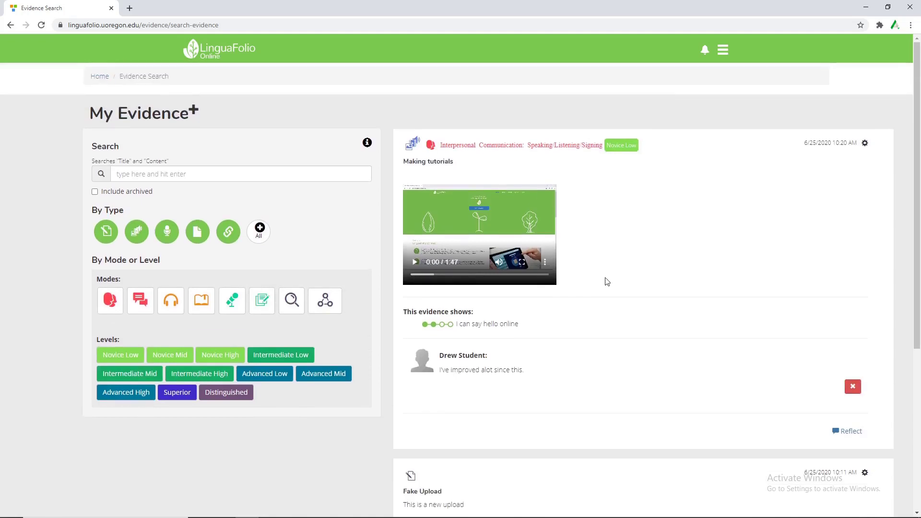
scroll(608, 336, "down", 2)
scroll(575, 283, "up", 2)
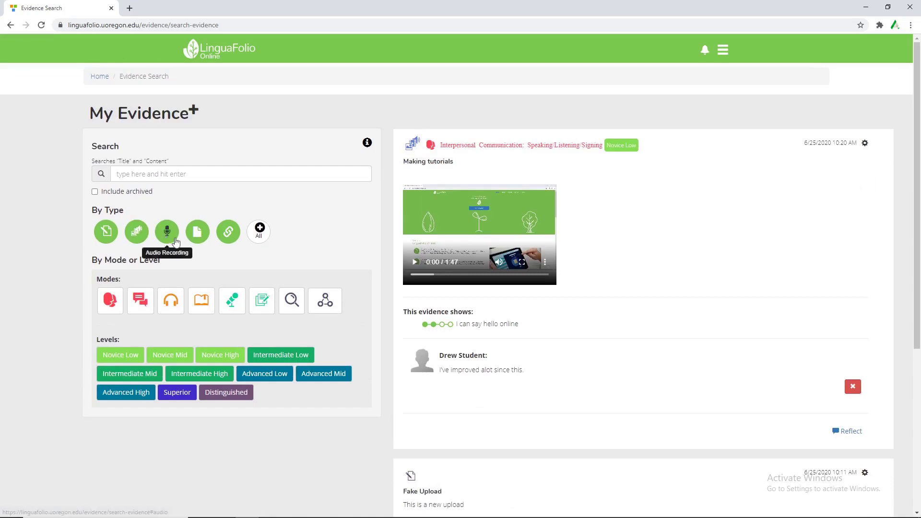
left_click(197, 233)
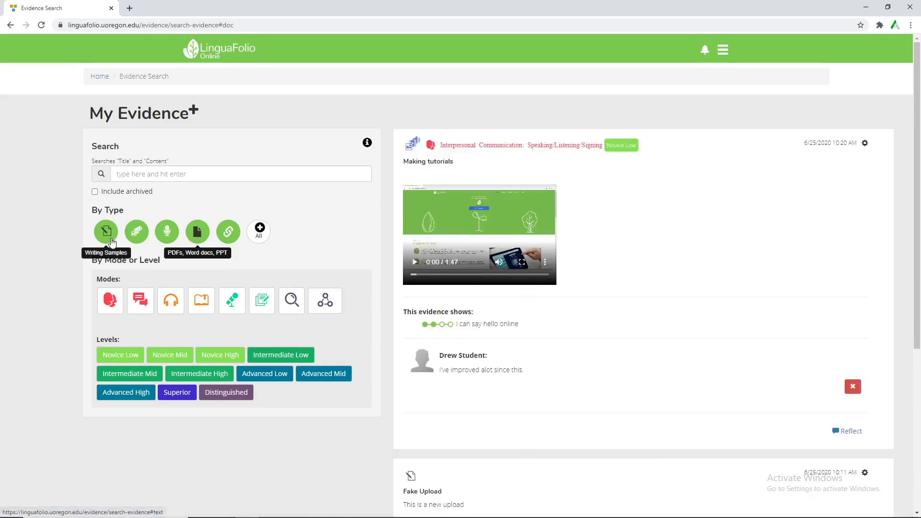
left_click(110, 240)
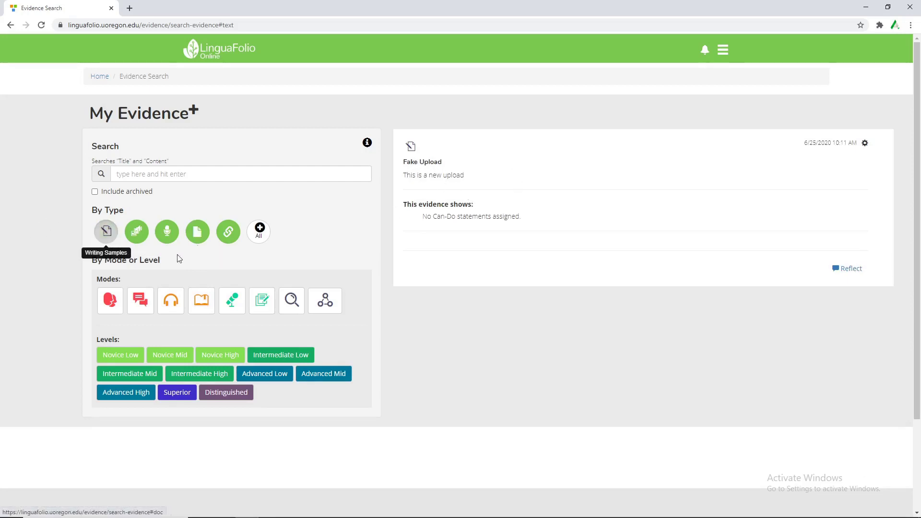
left_click(141, 232)
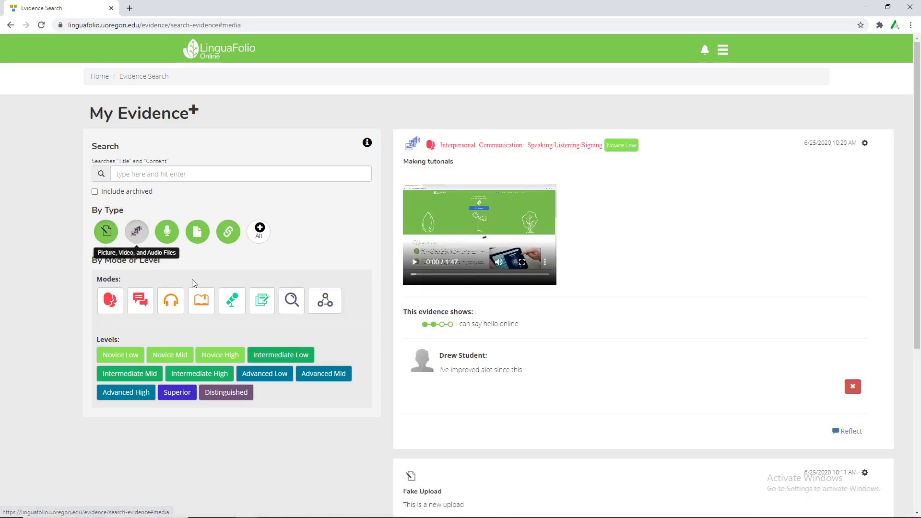
scroll(613, 325, "down", 3)
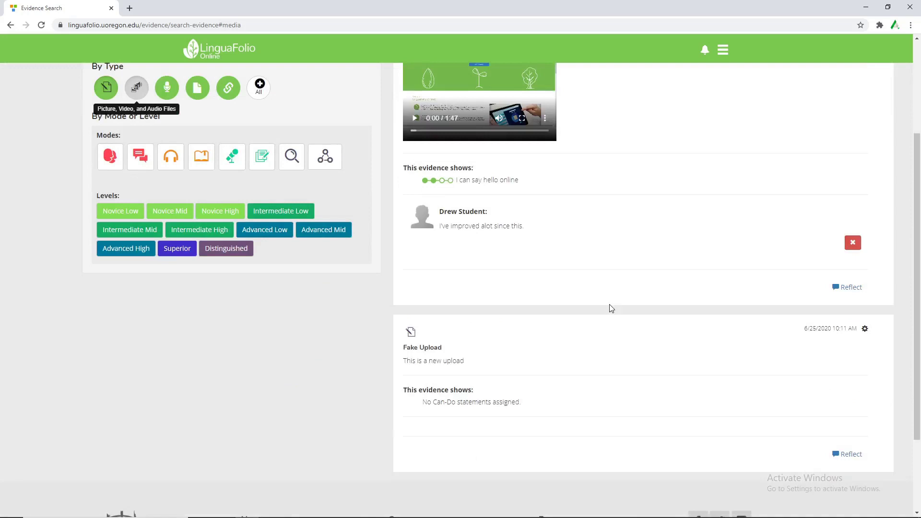
scroll(609, 306, "up", 3)
left_click(106, 232)
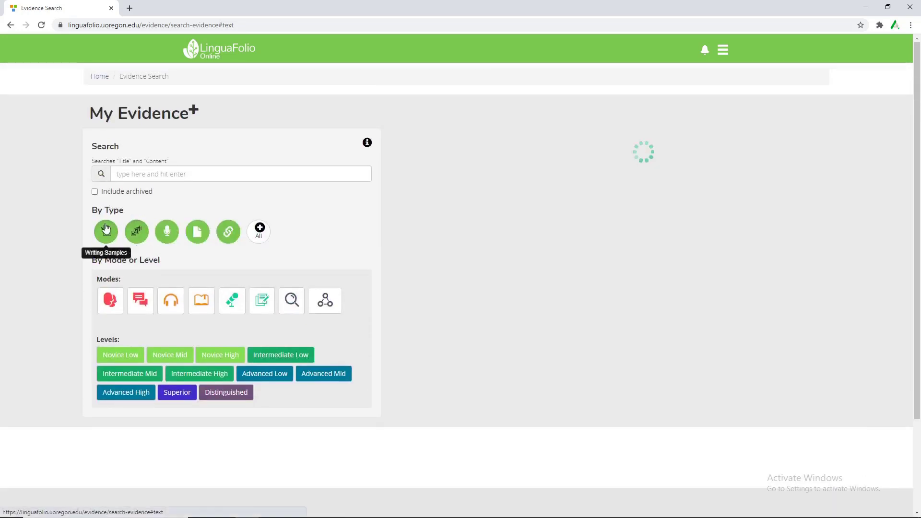
left_click(136, 231)
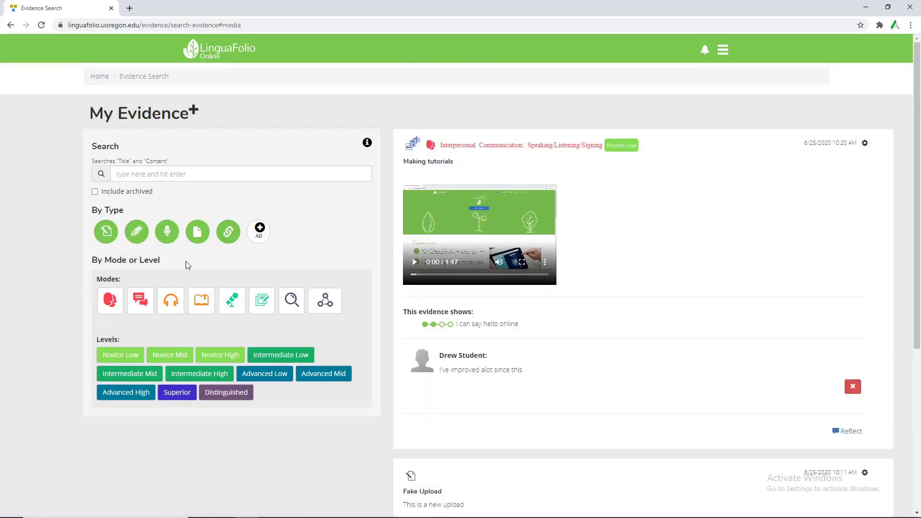
left_click(256, 236)
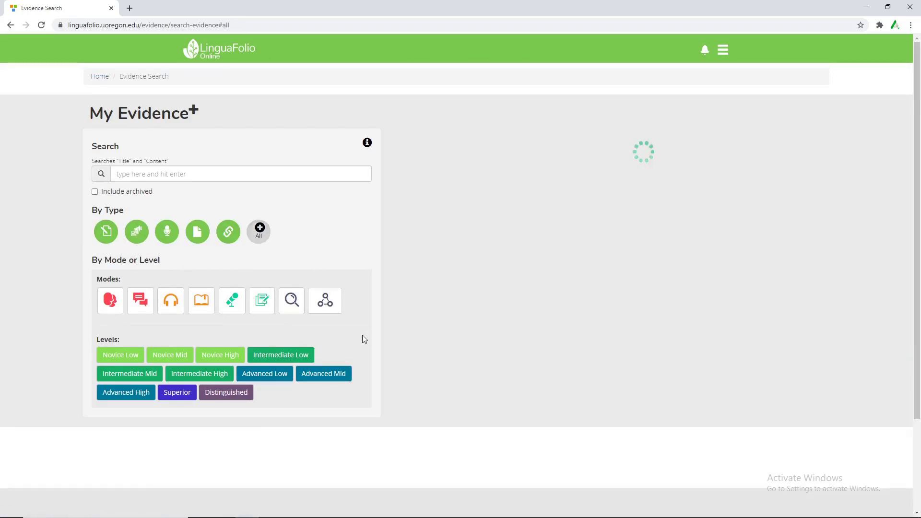
scroll(553, 338, "down", 2)
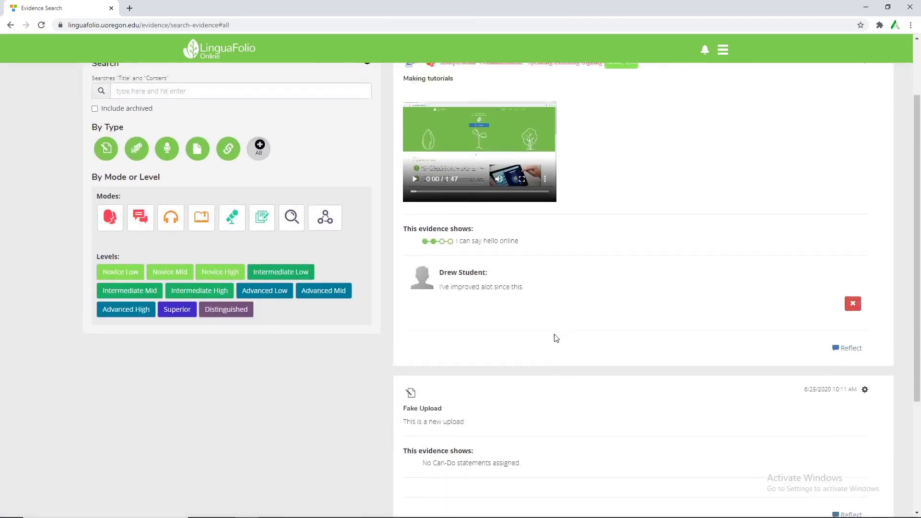
scroll(566, 364, "up", 2)
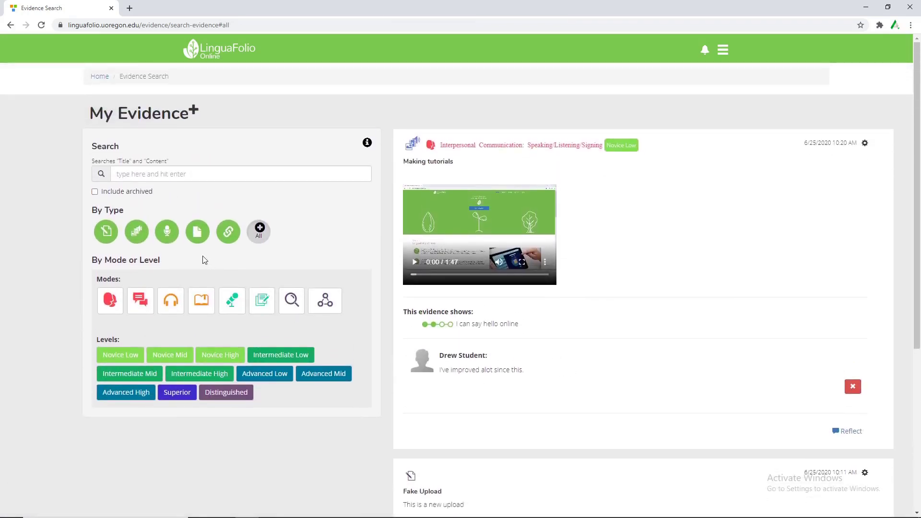
Filter evidence to Interpersonal Communication mode at Novice Low, showing only the Making tutorials video.
left_click(117, 306)
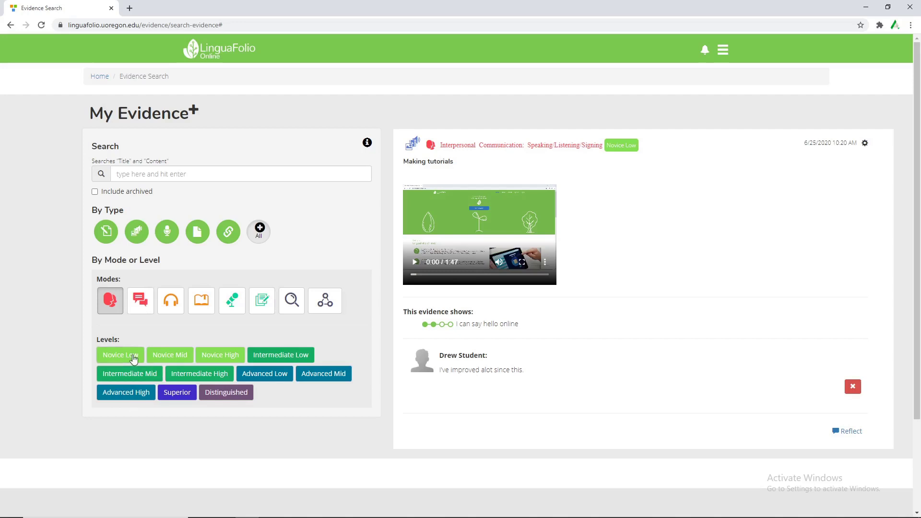
left_click(178, 359)
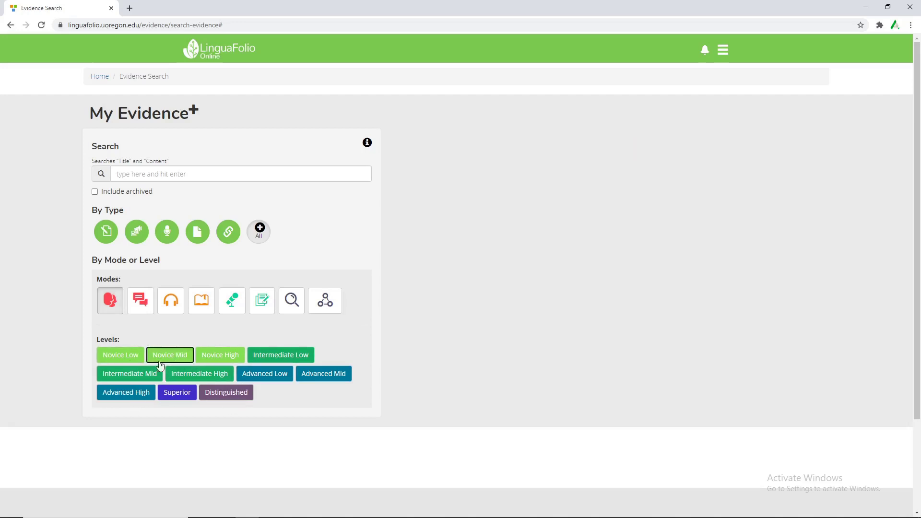
left_click(141, 359)
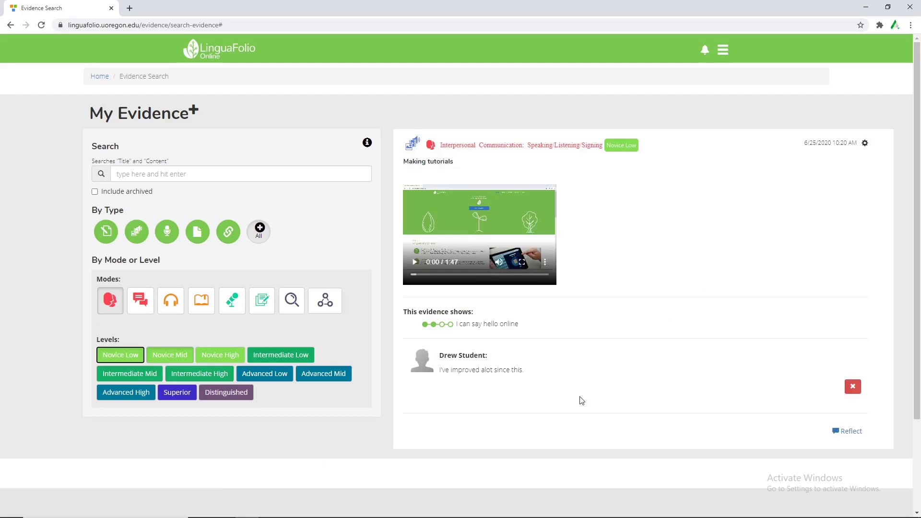
Return to the Home dashboard and view the Spanish My Proficiency Overview chart showing 0% levels.
left_click(99, 77)
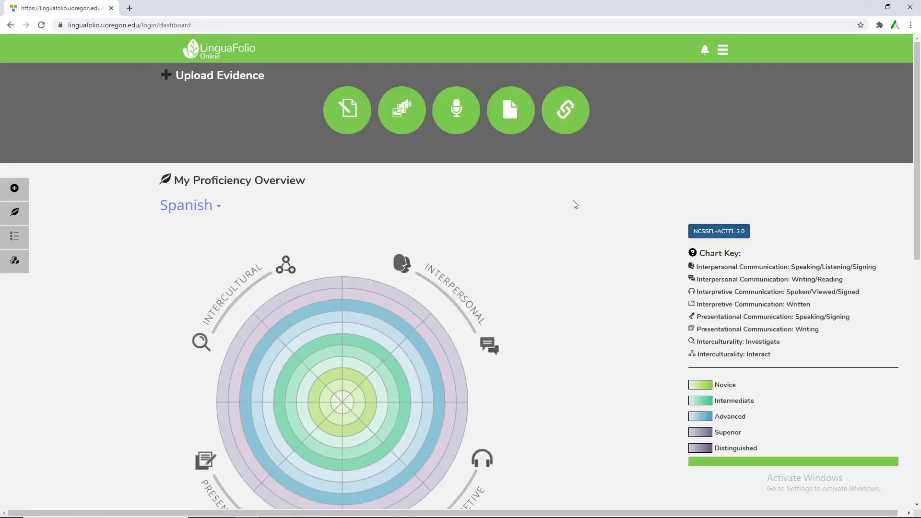
scroll(573, 204, "down", 6)
scroll(581, 233, "down", 4)
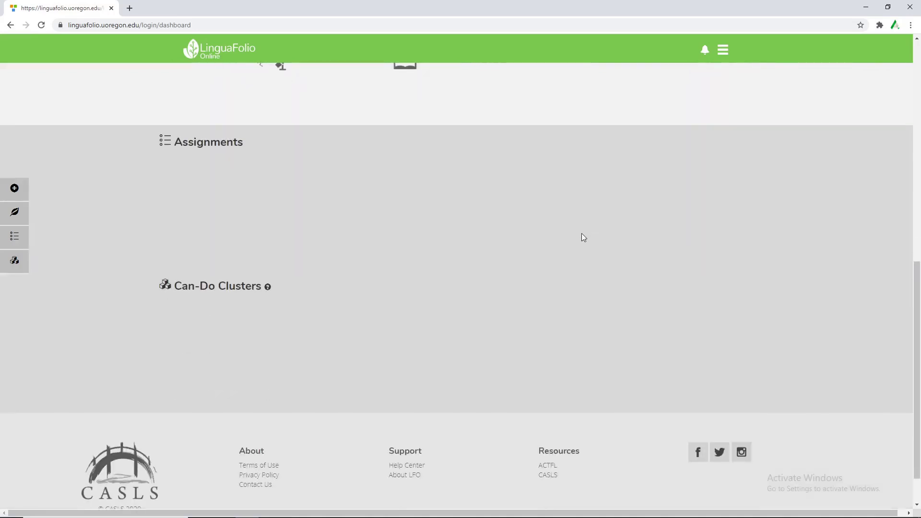
scroll(579, 237, "up", 10)
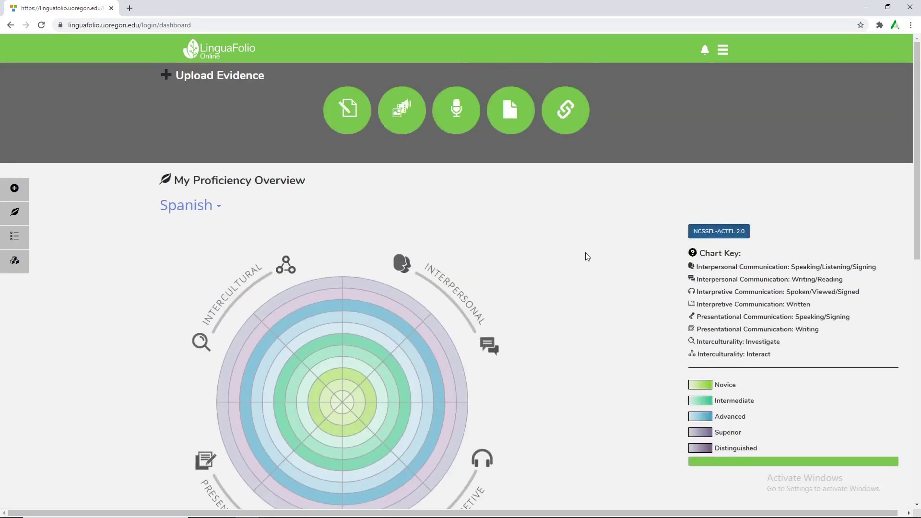
scroll(580, 321, "down", 1)
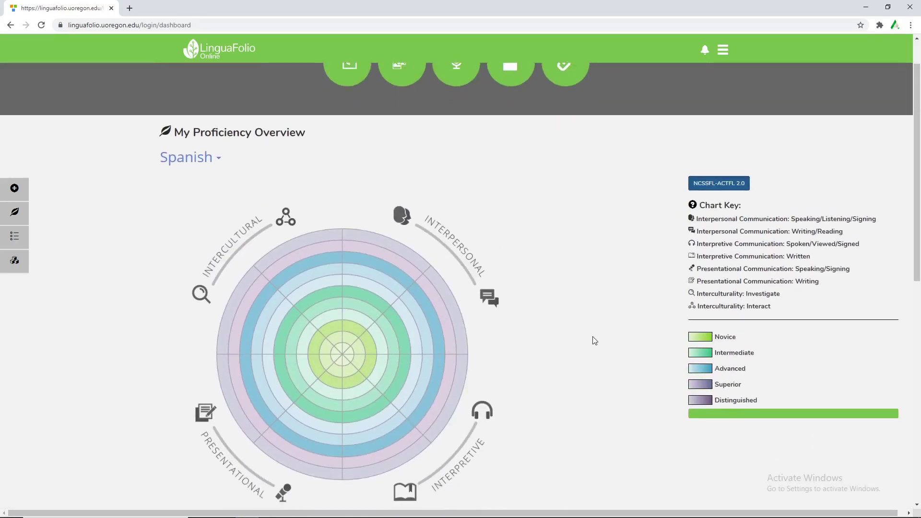
mouse_move(378, 366)
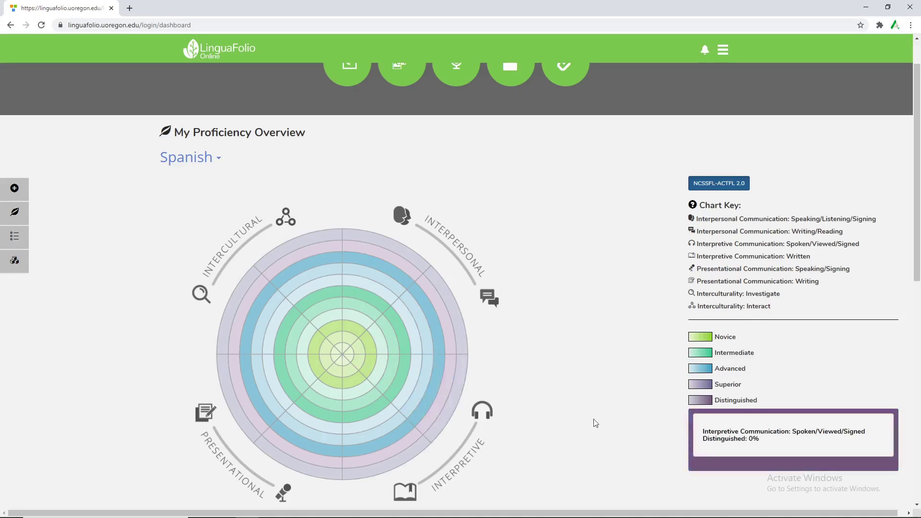
scroll(665, 432, "up", 1)
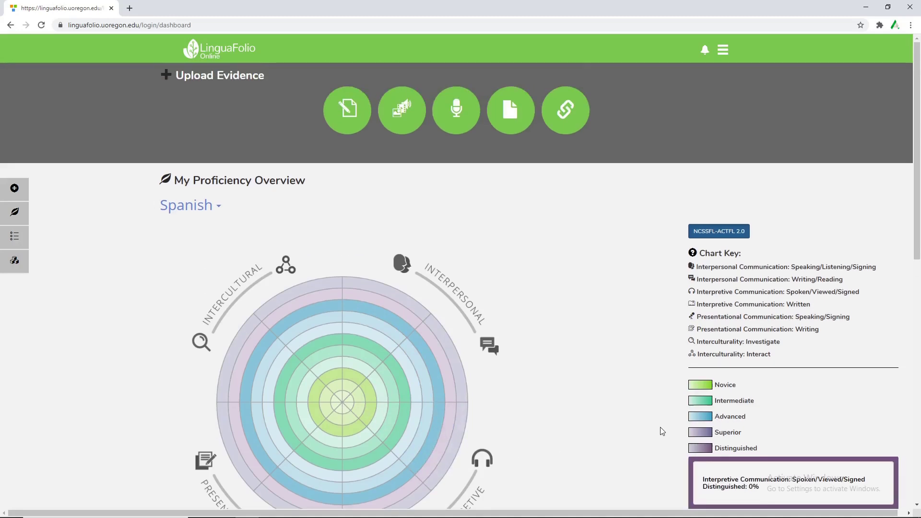